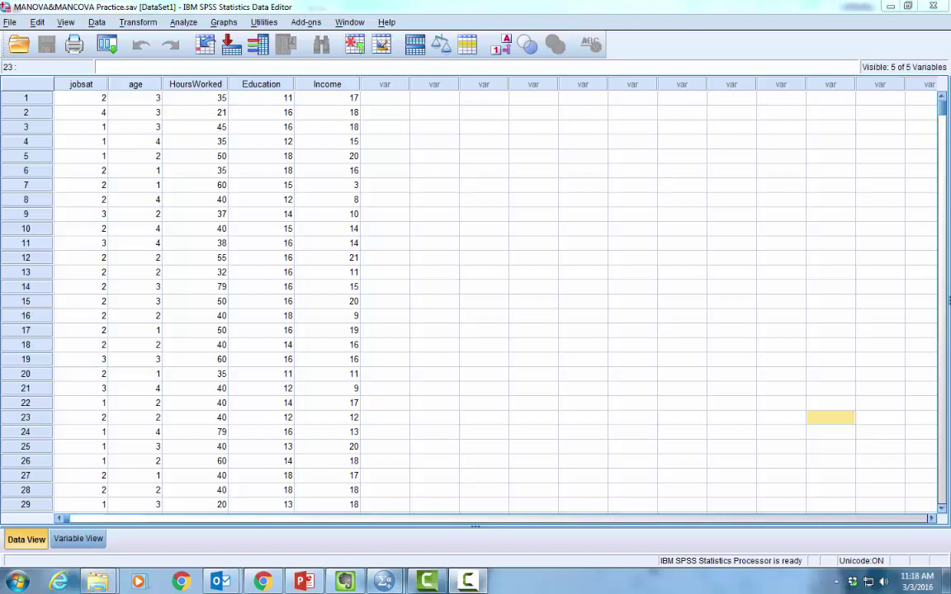
# Start a multivariate General Linear Model analysis with Age as the fixed factor
pyautogui.click(185, 23)
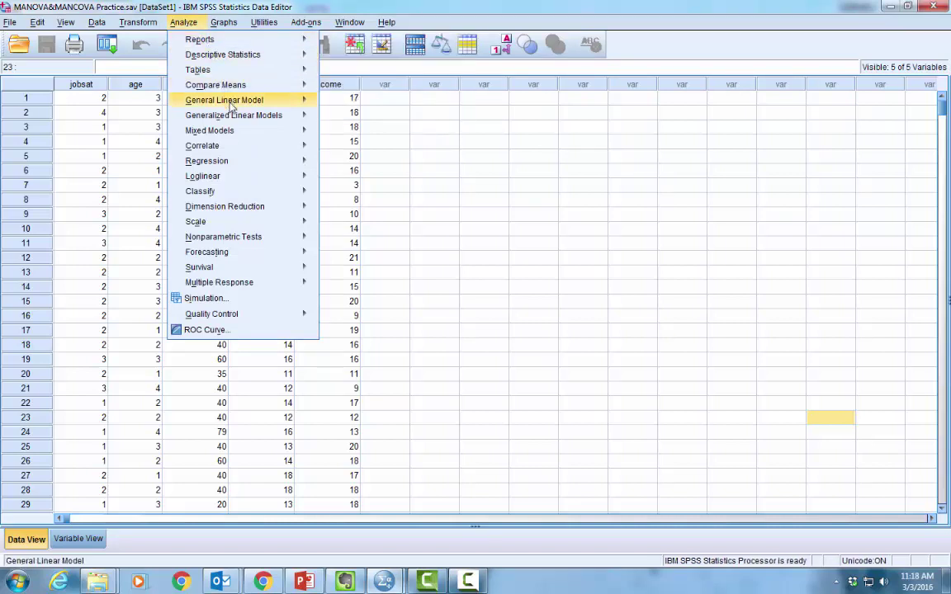
pyautogui.moveTo(232, 106)
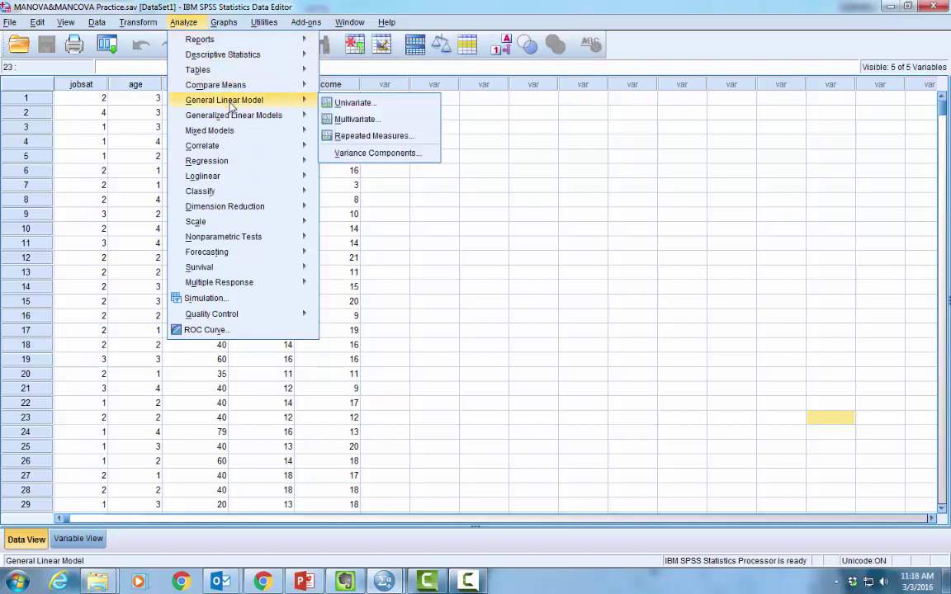
pyautogui.click(354, 120)
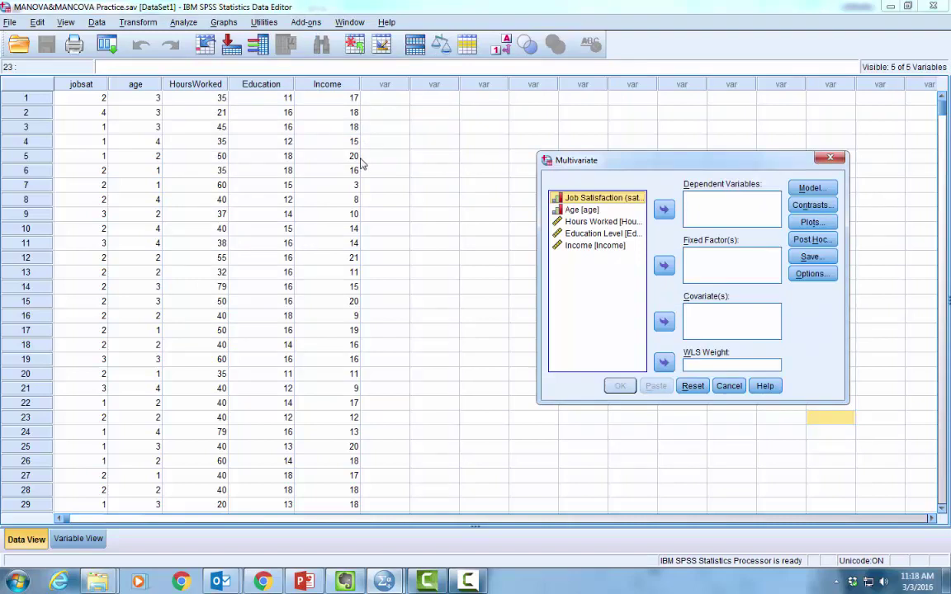
pyautogui.click(582, 210)
pyautogui.click(663, 265)
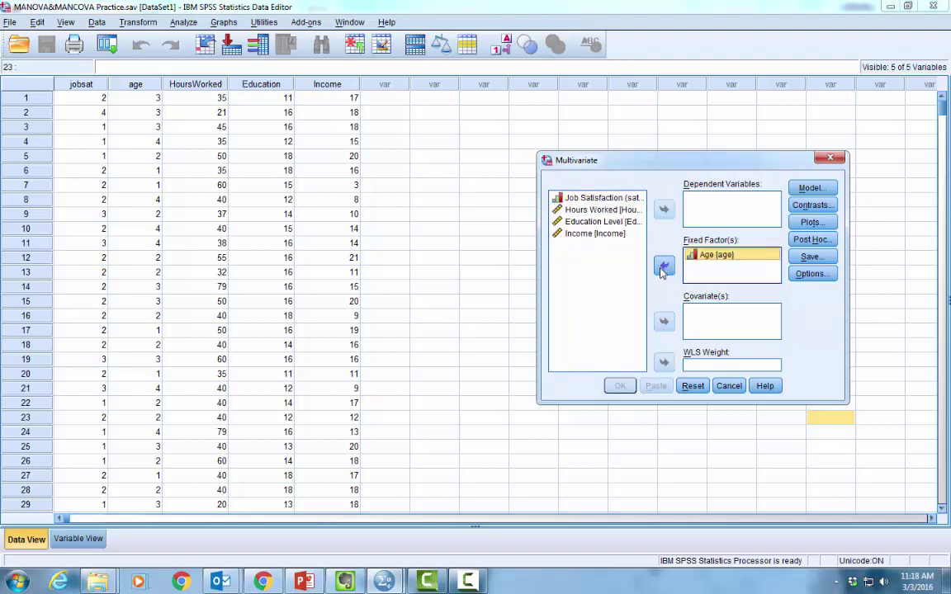
# Add Income and Hours Worked as dependent variables and Education Level as the covariate
pyautogui.click(617, 235)
pyautogui.click(663, 210)
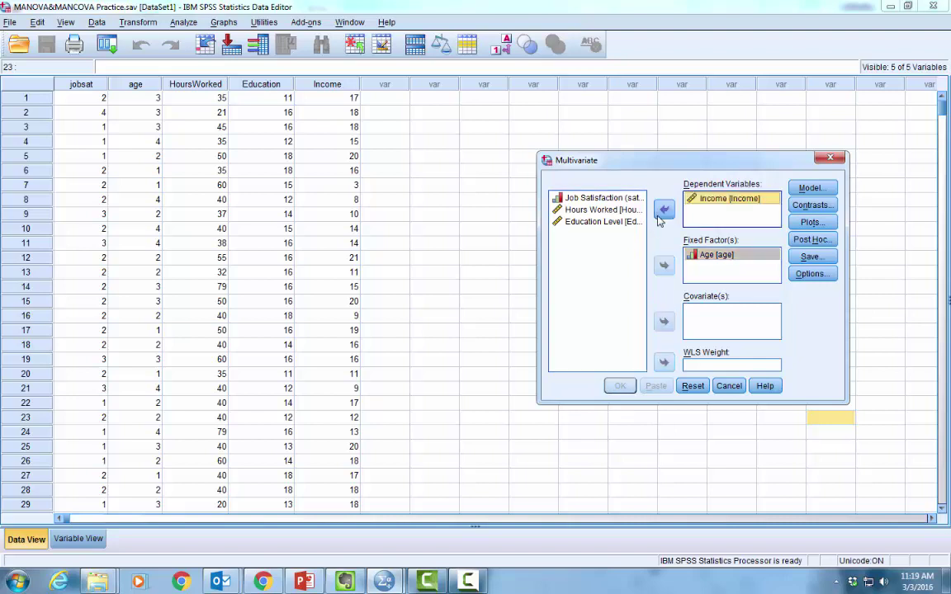
pyautogui.doubleClick(621, 210)
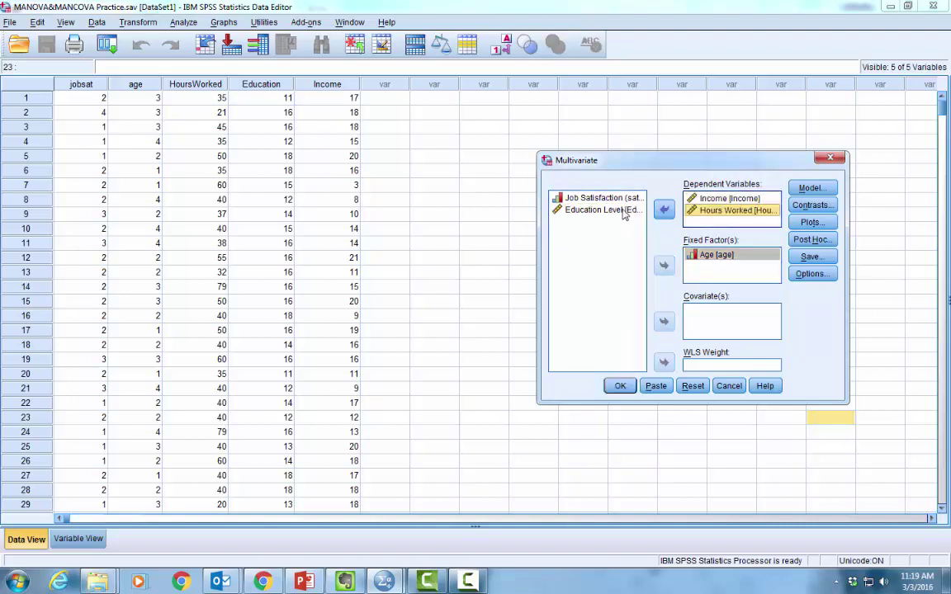
pyautogui.click(664, 322)
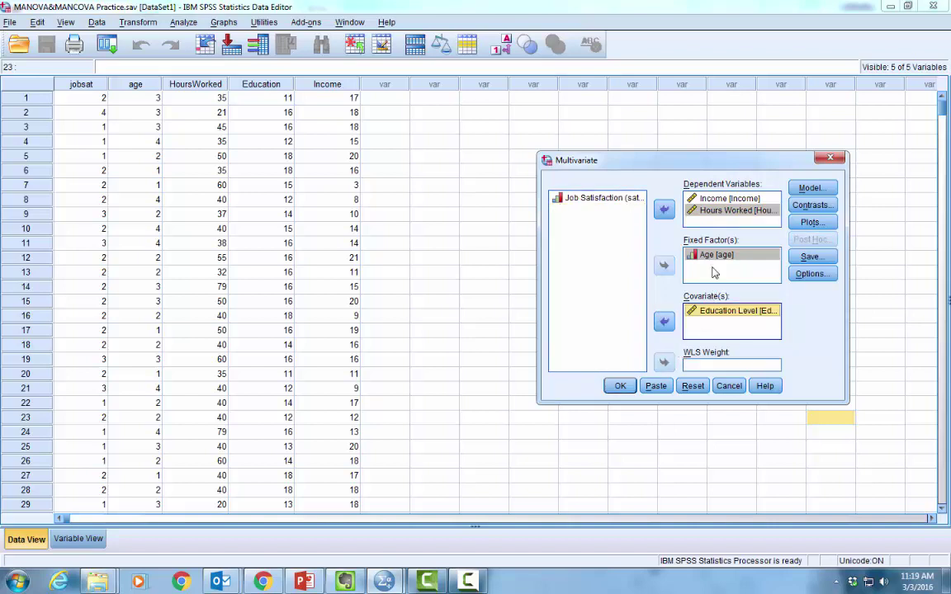
# Specify a custom model containing age, Education and the Education*age interaction term
pyautogui.click(808, 189)
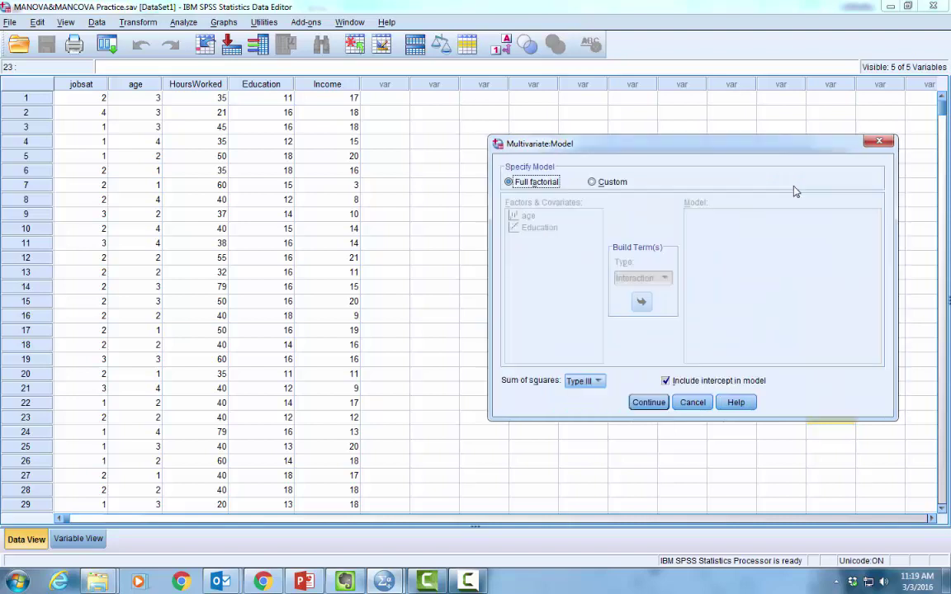
pyautogui.click(594, 182)
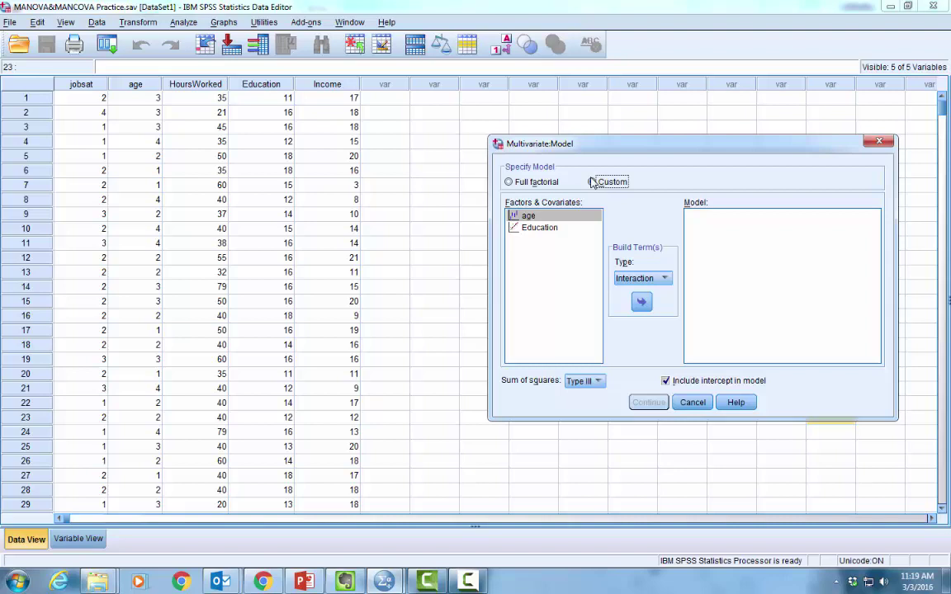
pyautogui.click(641, 302)
pyautogui.click(562, 228)
pyautogui.click(642, 302)
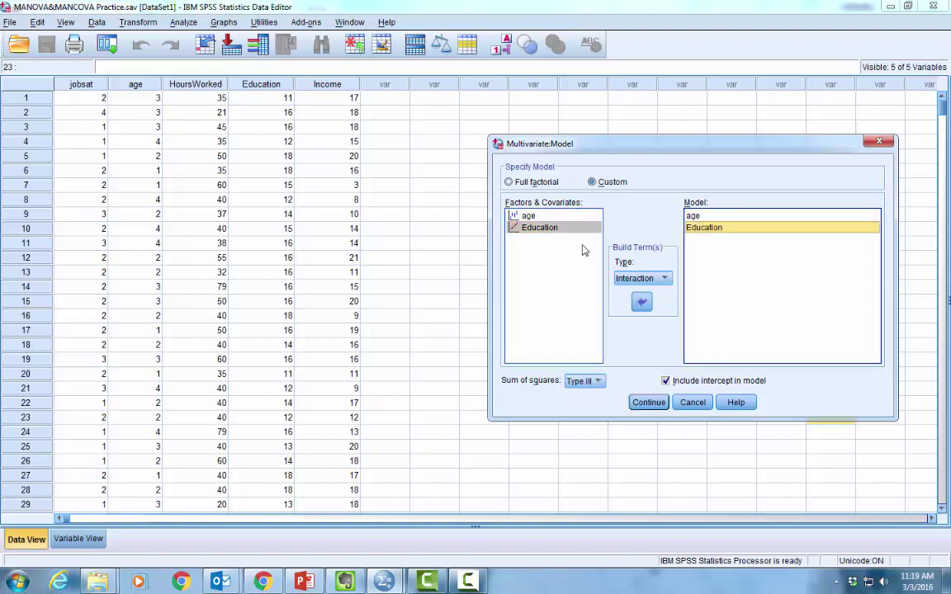
pyautogui.click(551, 216)
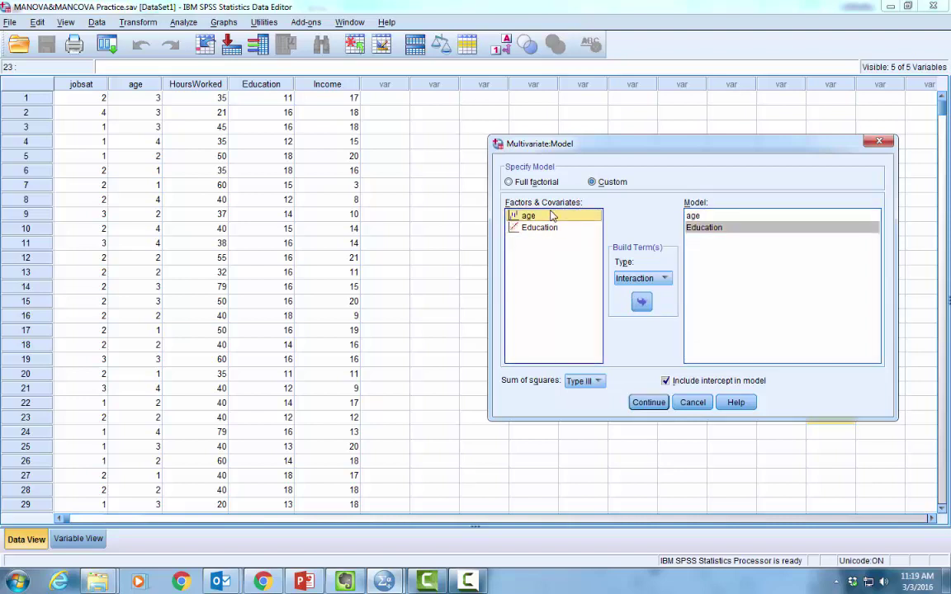
pyautogui.hotkey('shift', 'Down')
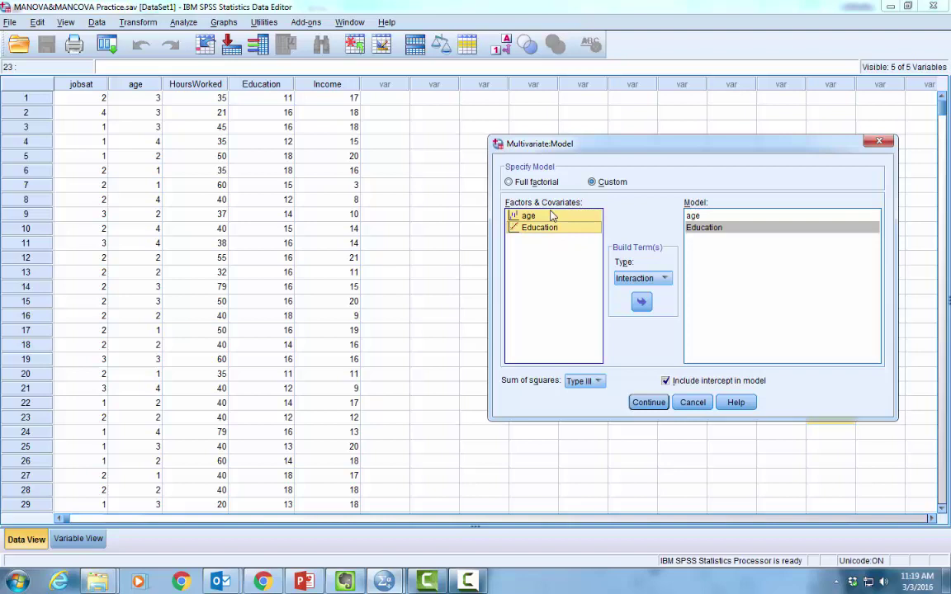
pyautogui.click(643, 303)
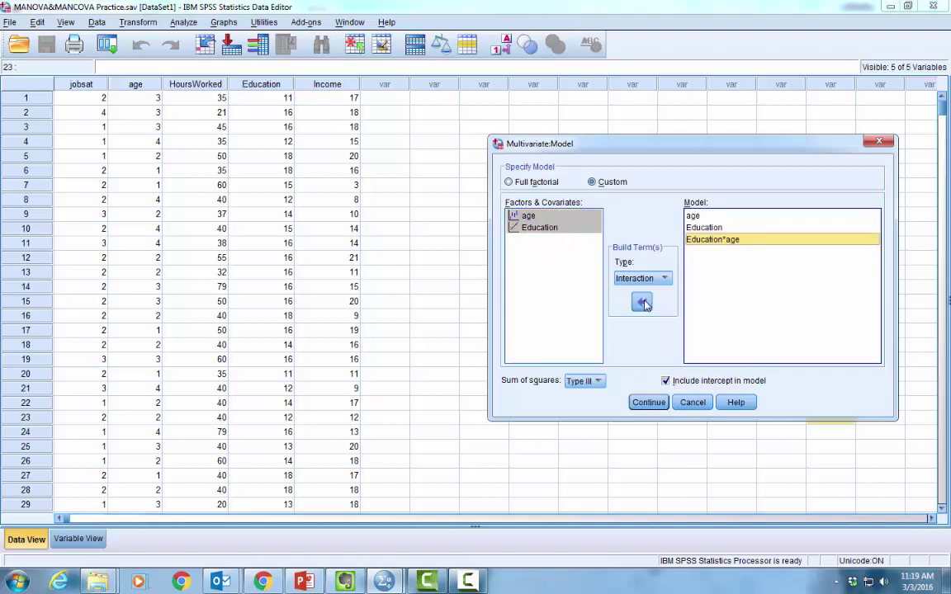
pyautogui.click(658, 404)
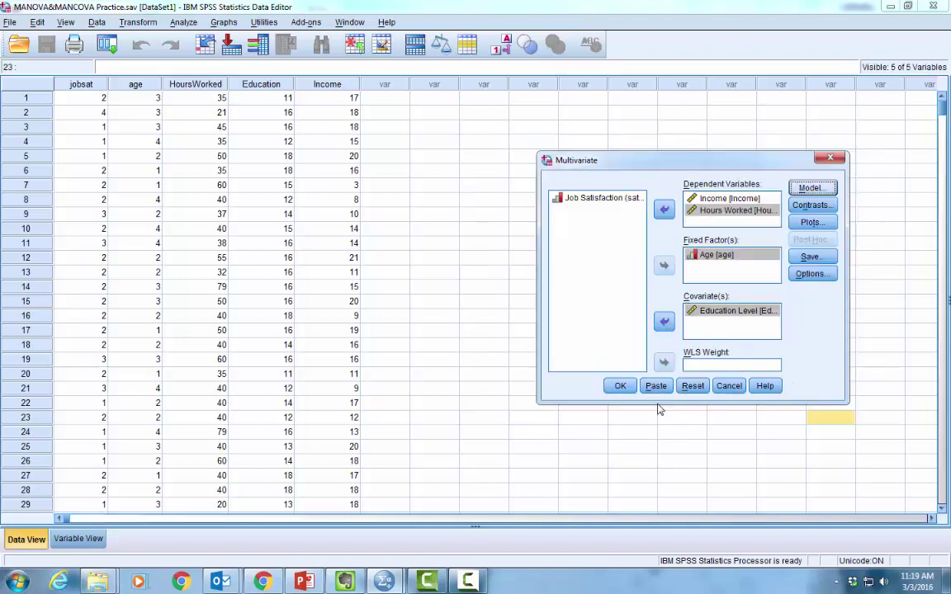
# Run the multivariate analysis with homogeneity tests and review the Box's, Multivariate and Levene's test tables
pyautogui.click(810, 273)
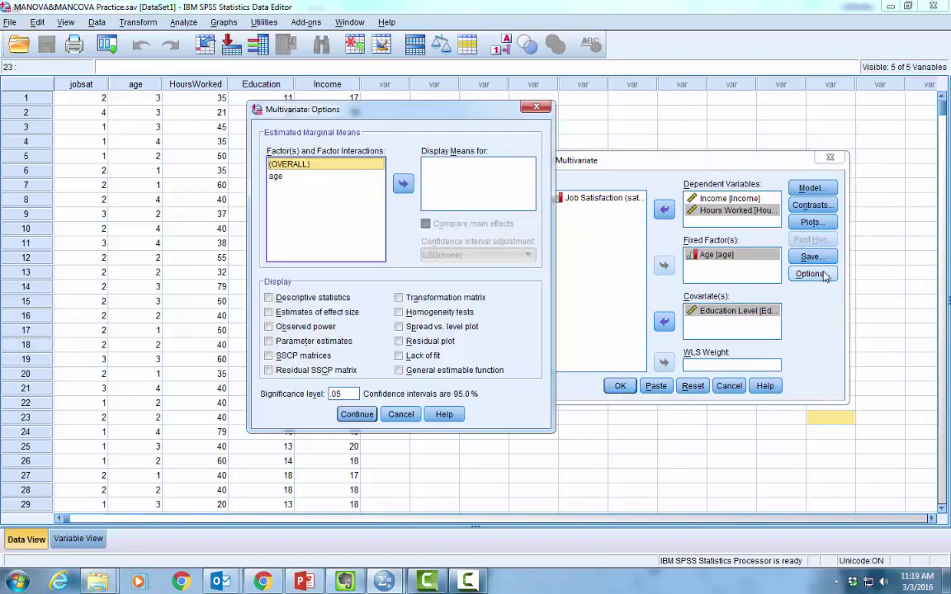
pyautogui.click(400, 313)
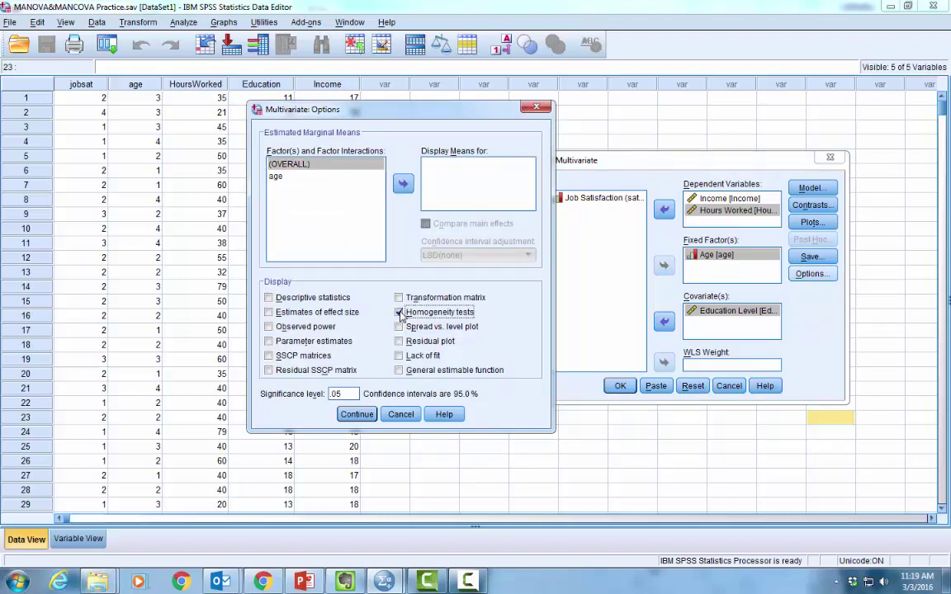
pyautogui.click(354, 415)
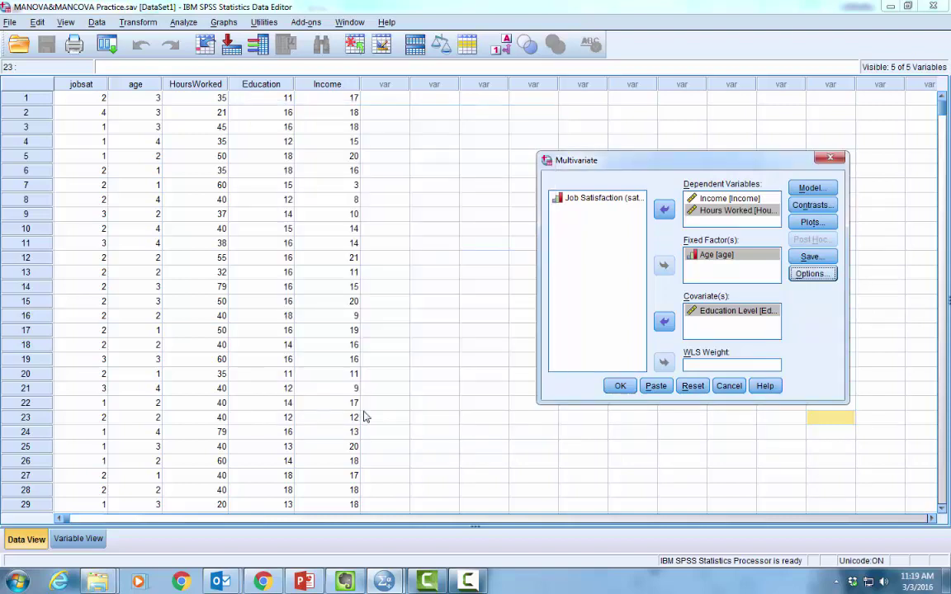
pyautogui.click(621, 391)
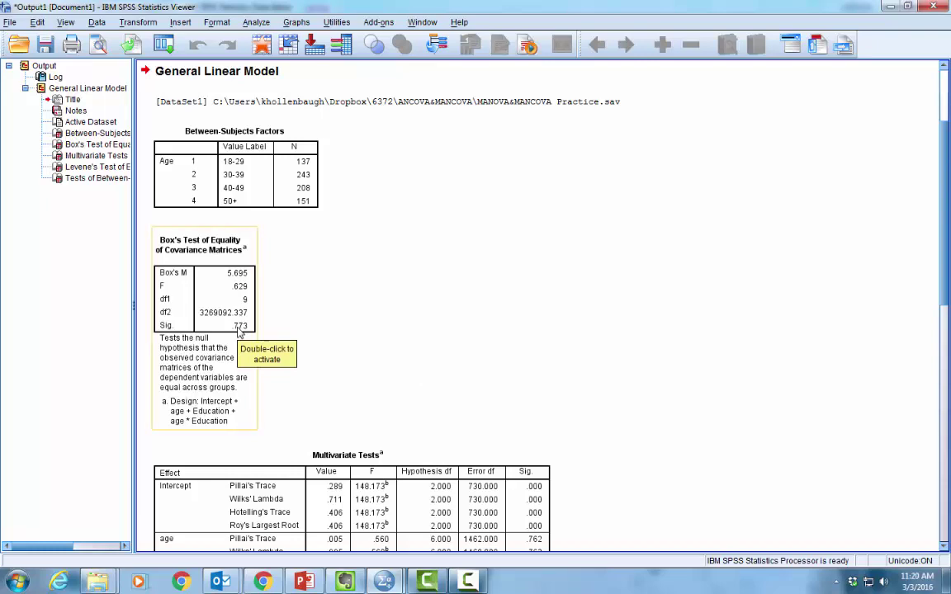
pyautogui.scroll(-8, 239, 330)
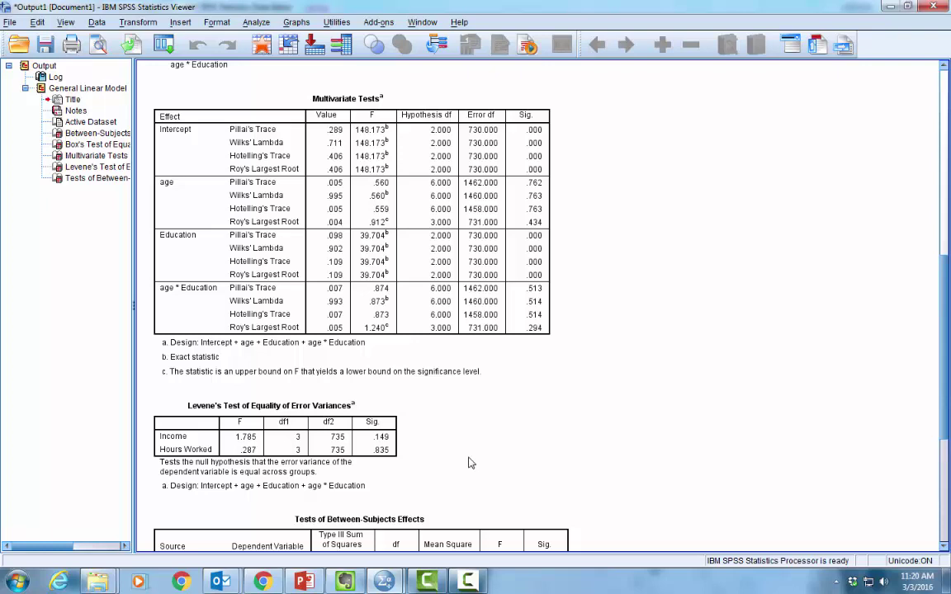
pyautogui.scroll(1, 468, 463)
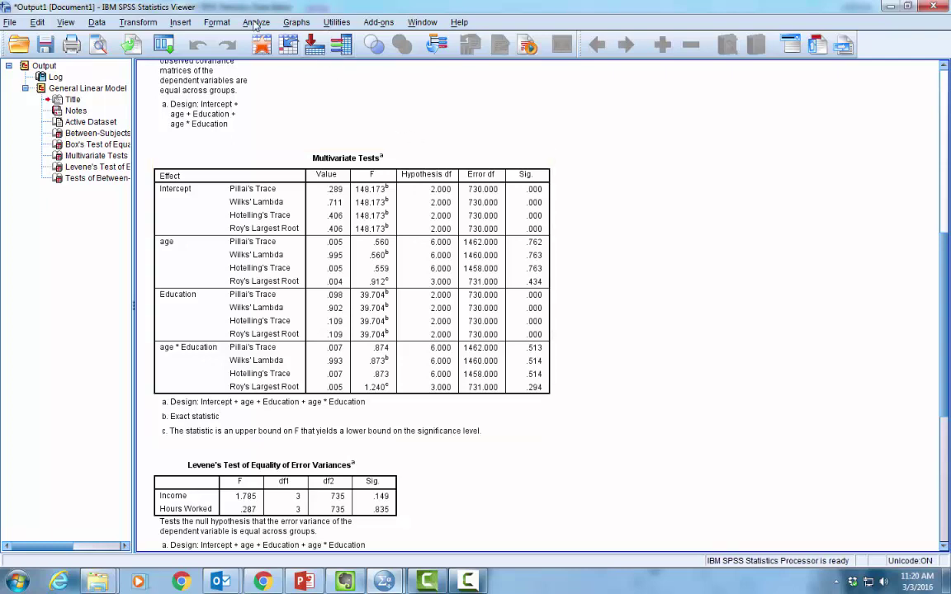
# Reopen the multivariate General Linear Model setup and switch its model specification to Full factorial
pyautogui.click(254, 24)
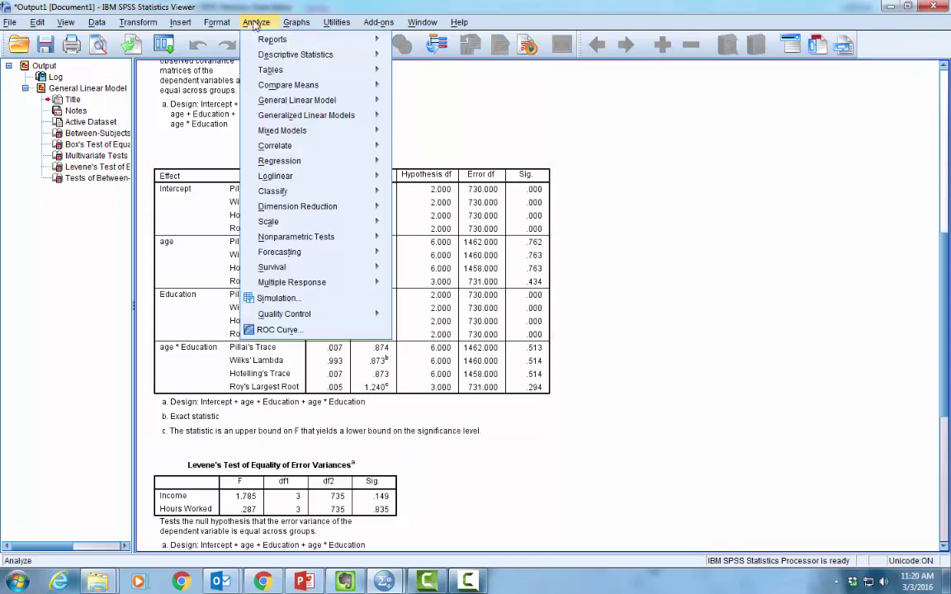
pyautogui.moveTo(363, 100)
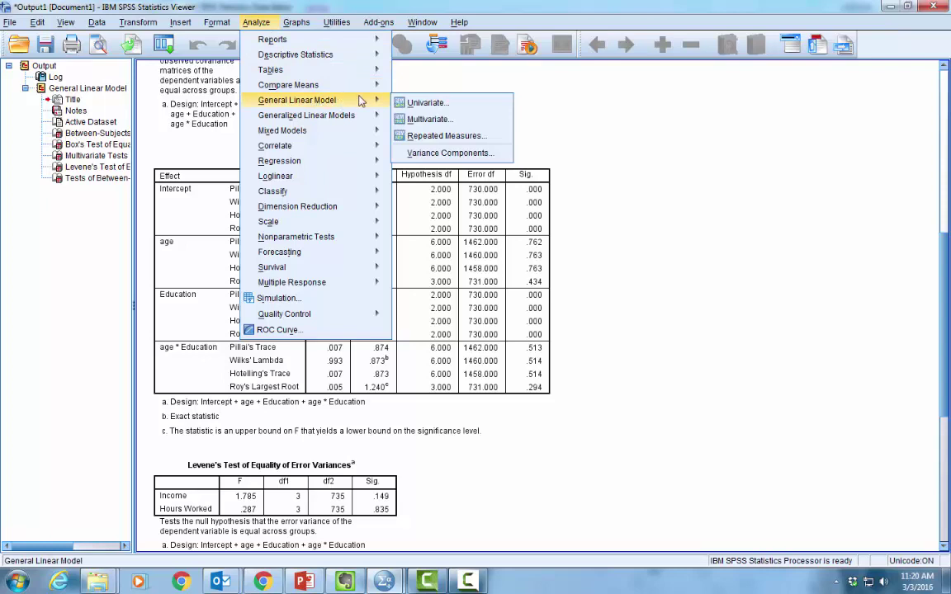
pyautogui.click(425, 119)
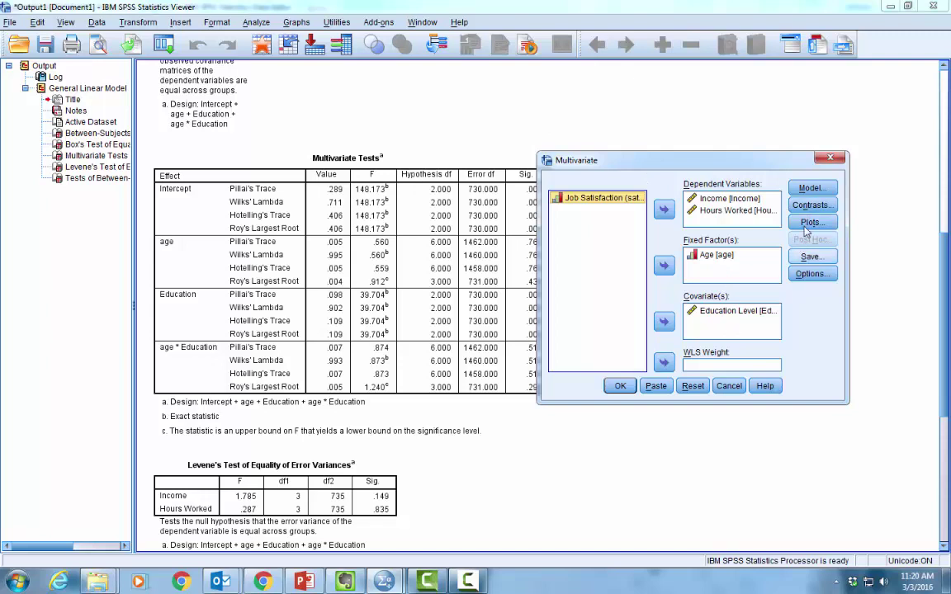
pyautogui.click(810, 189)
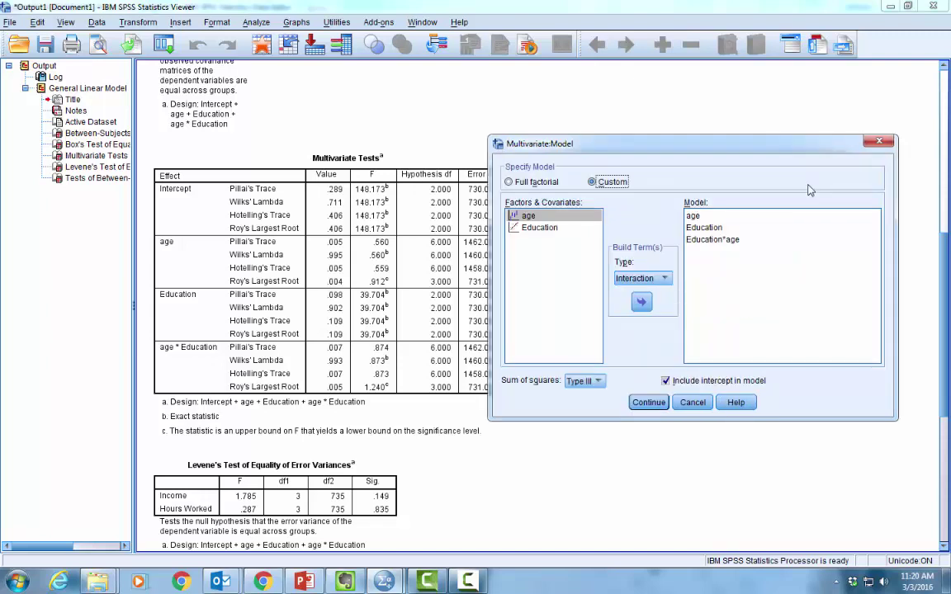
pyautogui.click(509, 182)
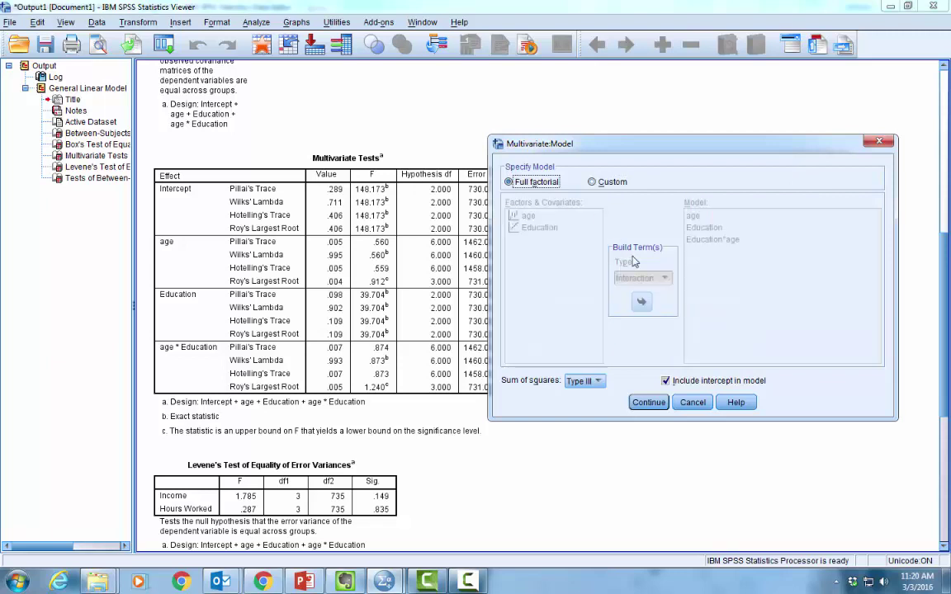
pyautogui.click(653, 406)
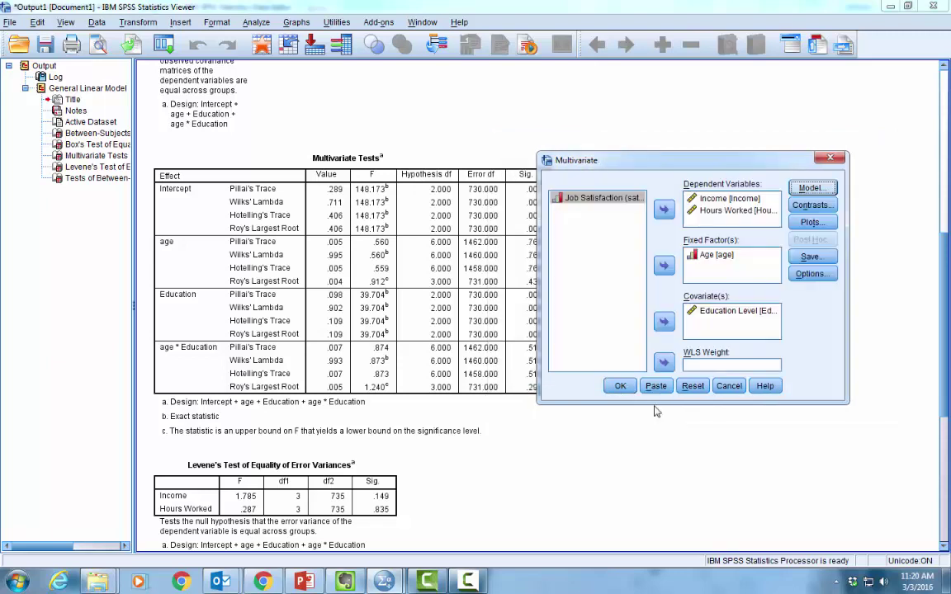
# Add descriptive statistics and estimates of effect size to the output options, and display estimated marginal means for age
pyautogui.click(805, 278)
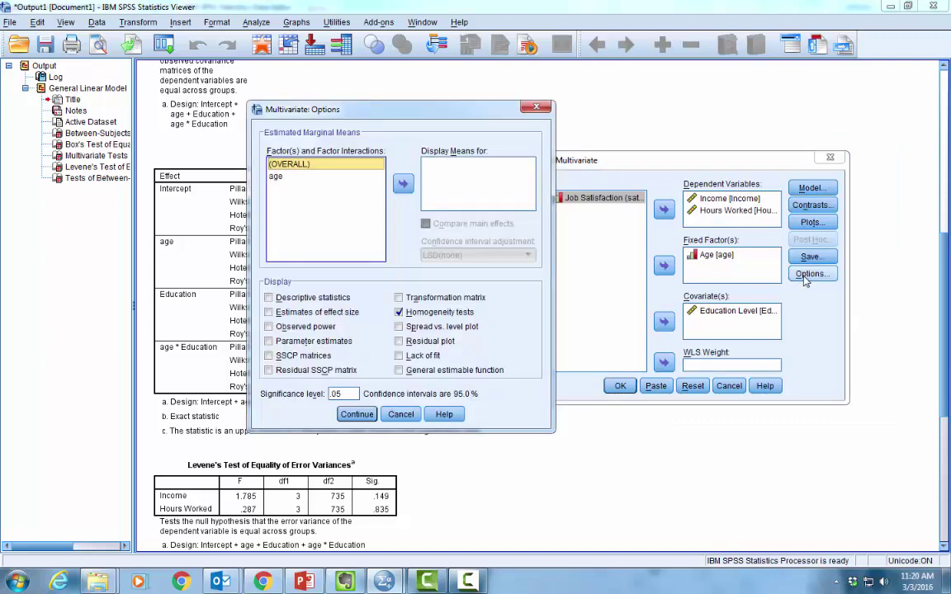
pyautogui.click(270, 299)
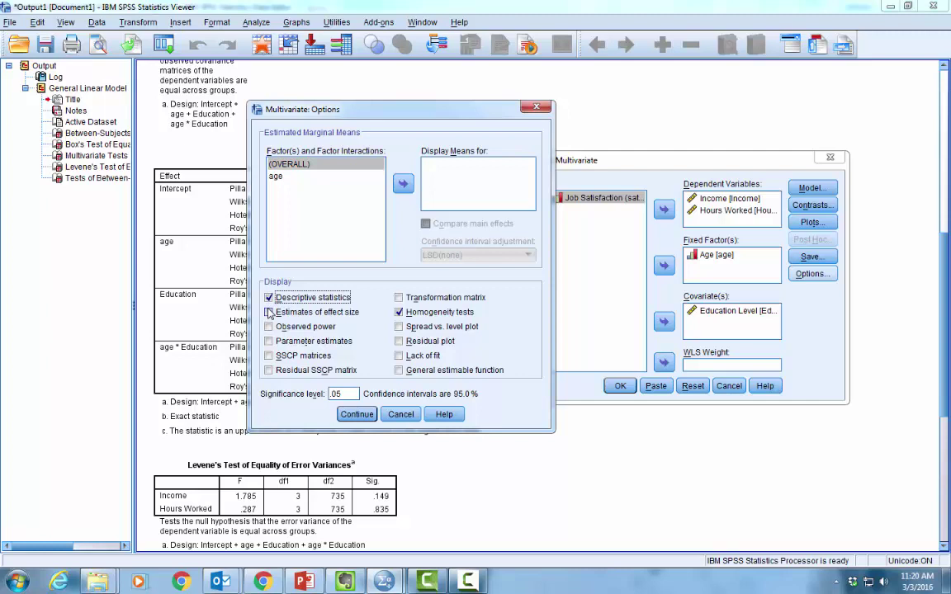
pyautogui.click(269, 313)
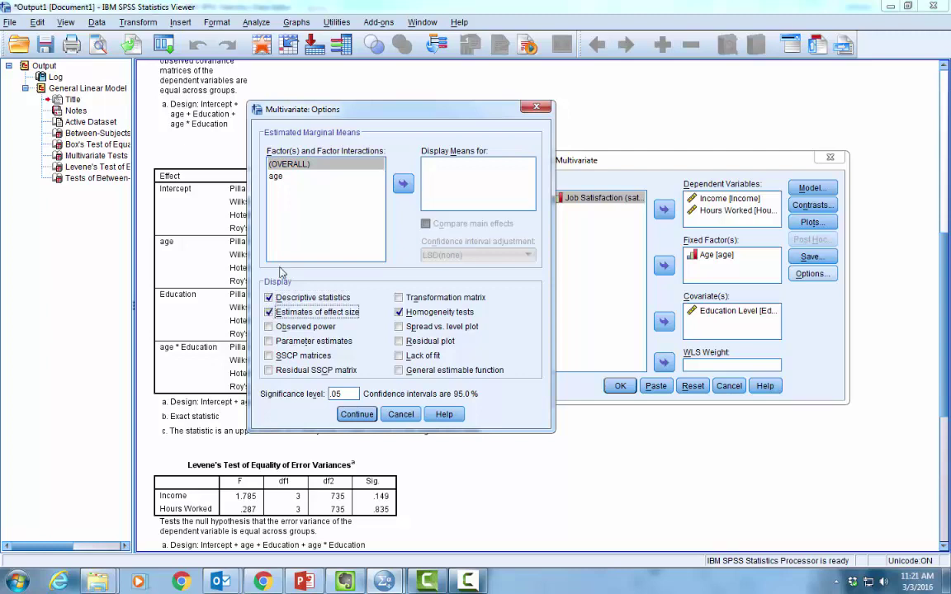
pyautogui.click(287, 180)
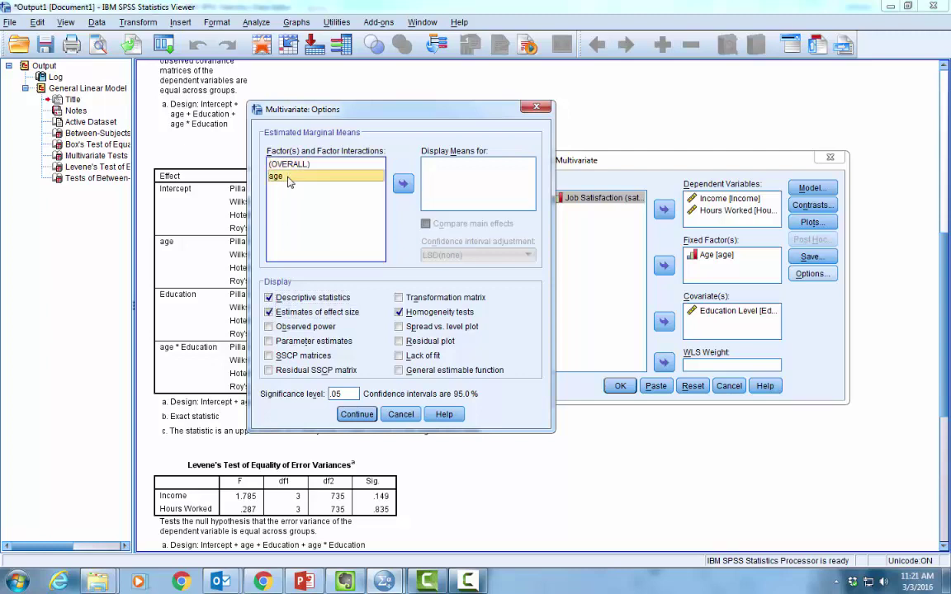
pyautogui.click(403, 183)
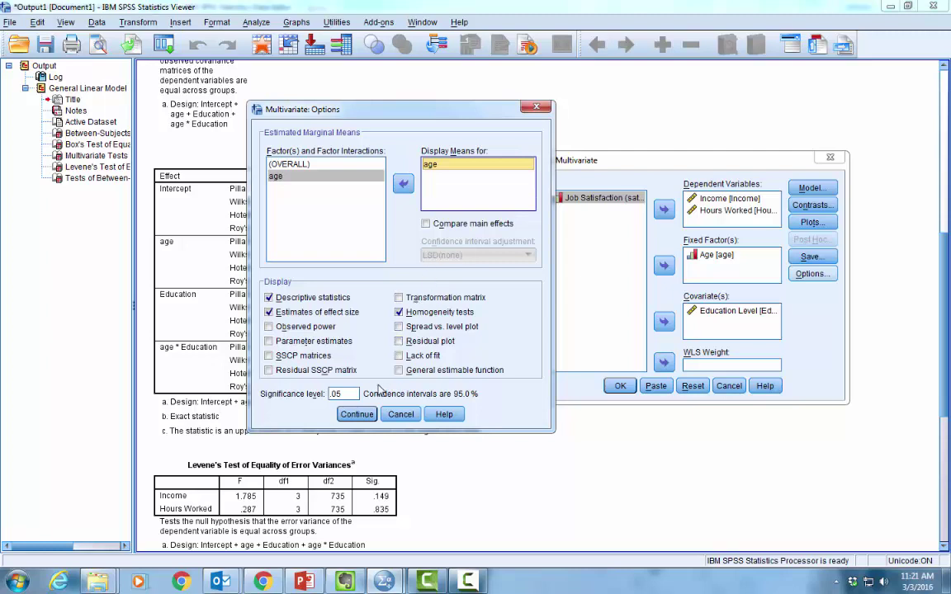
pyautogui.click(358, 415)
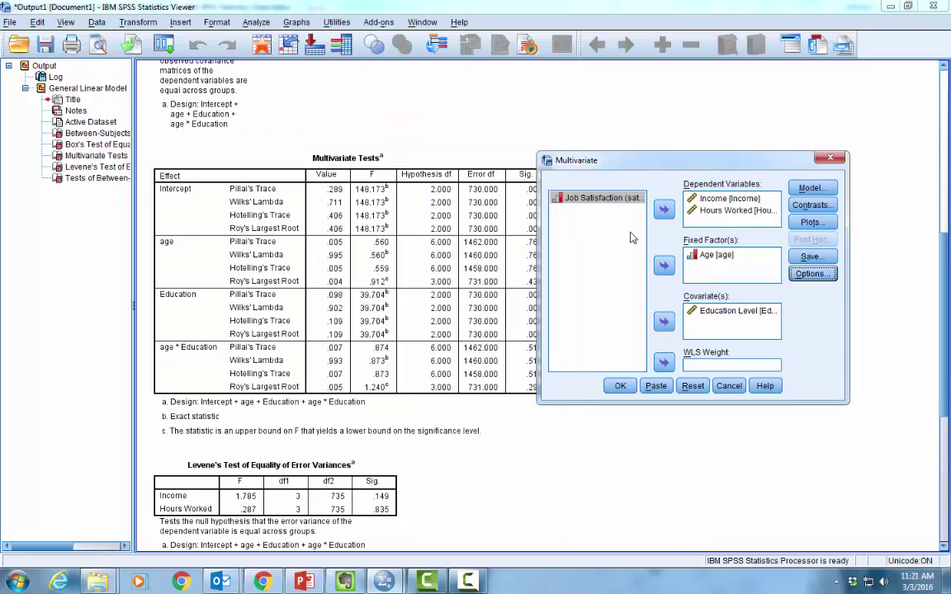
# Run the full factorial analysis and review its output through to the estimated marginal means for Age
pyautogui.click(619, 385)
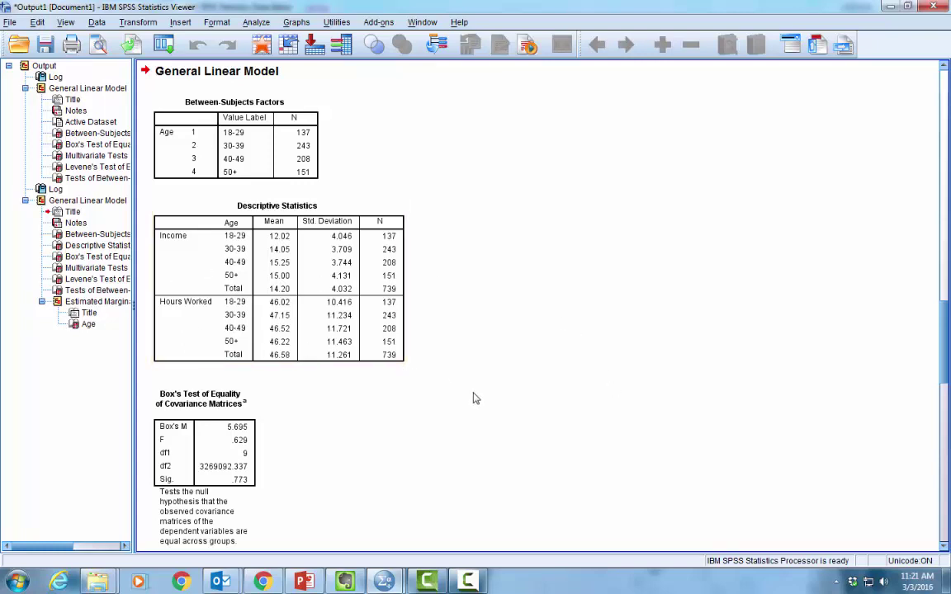
pyautogui.scroll(-10, 473, 399)
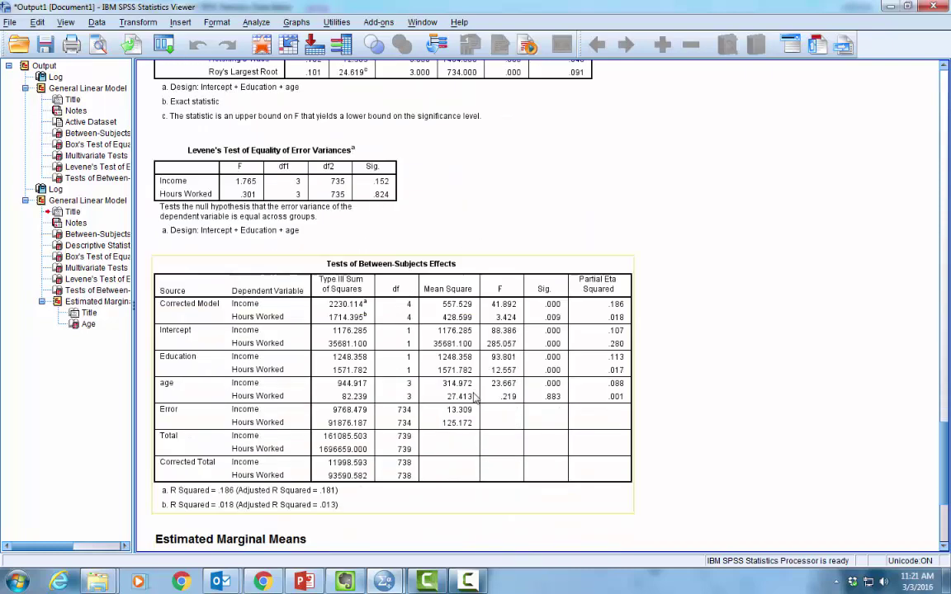
pyautogui.scroll(-5, 475, 398)
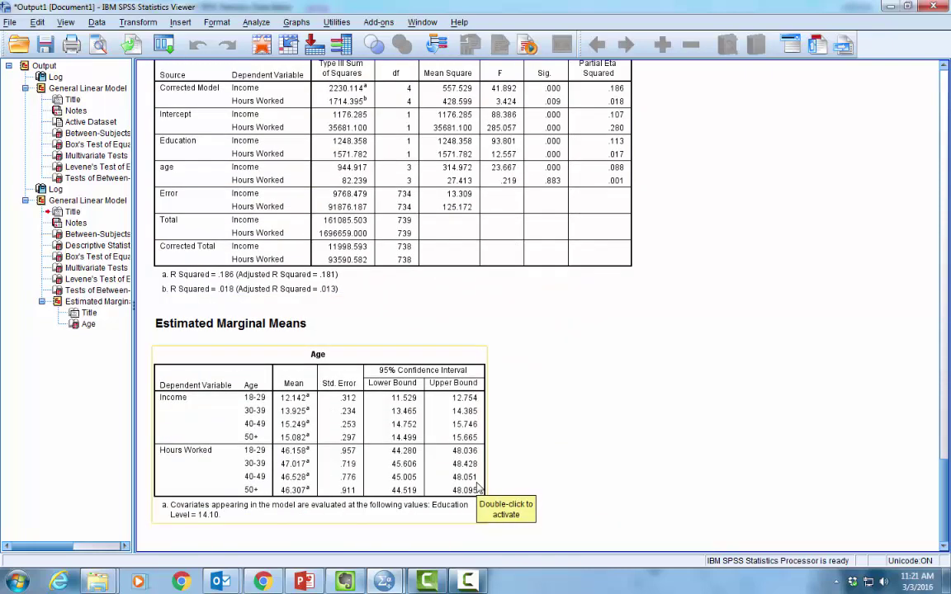
# Examine the full factorial output's Multivariate Tests, Tests of Between-Subjects Effects and estimated marginal means for Age on Income and Hours Worked
pyautogui.scroll(10, 477, 489)
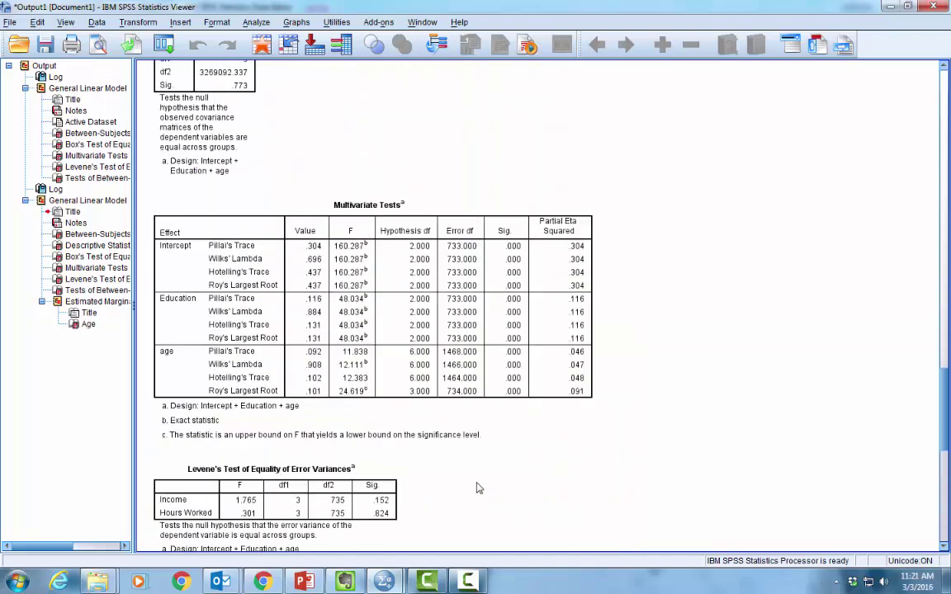
pyautogui.scroll(3, 478, 489)
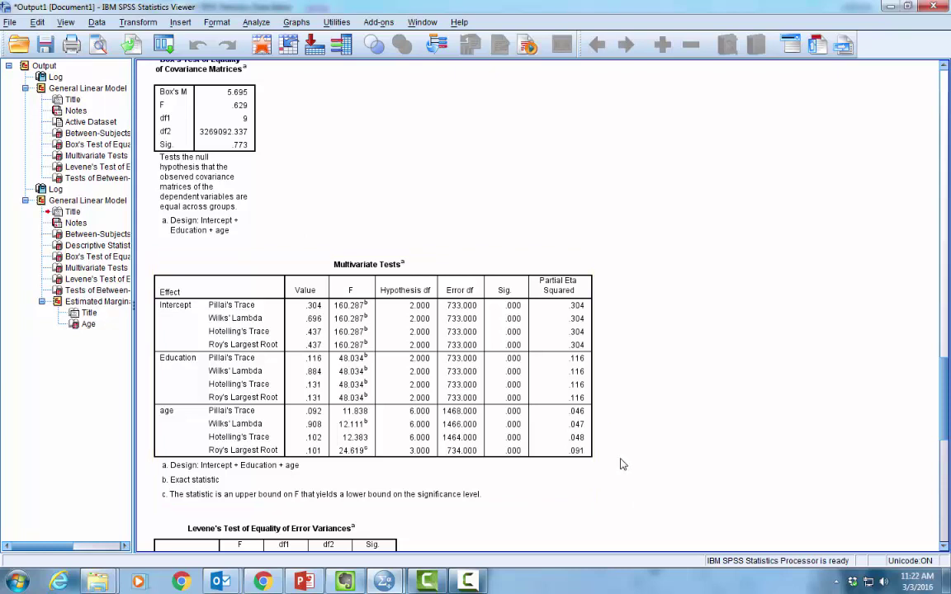
pyautogui.scroll(-10, 631, 456)
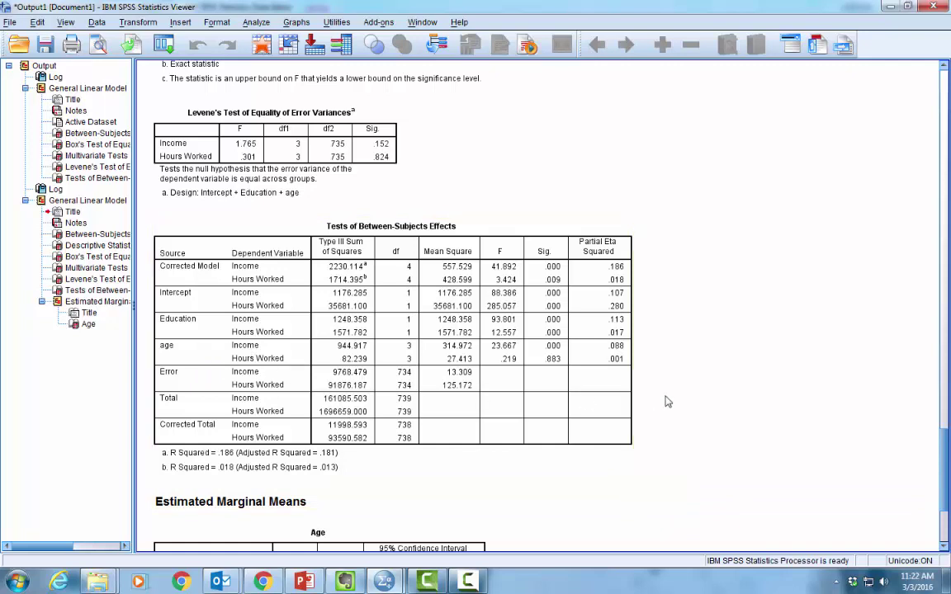
pyautogui.scroll(-1, 717, 428)
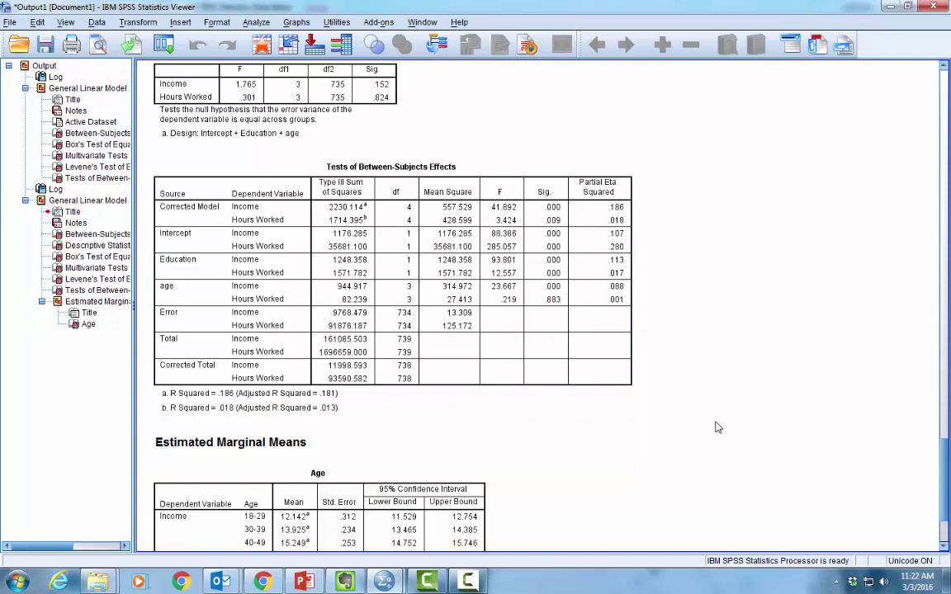
pyautogui.scroll(-2, 718, 428)
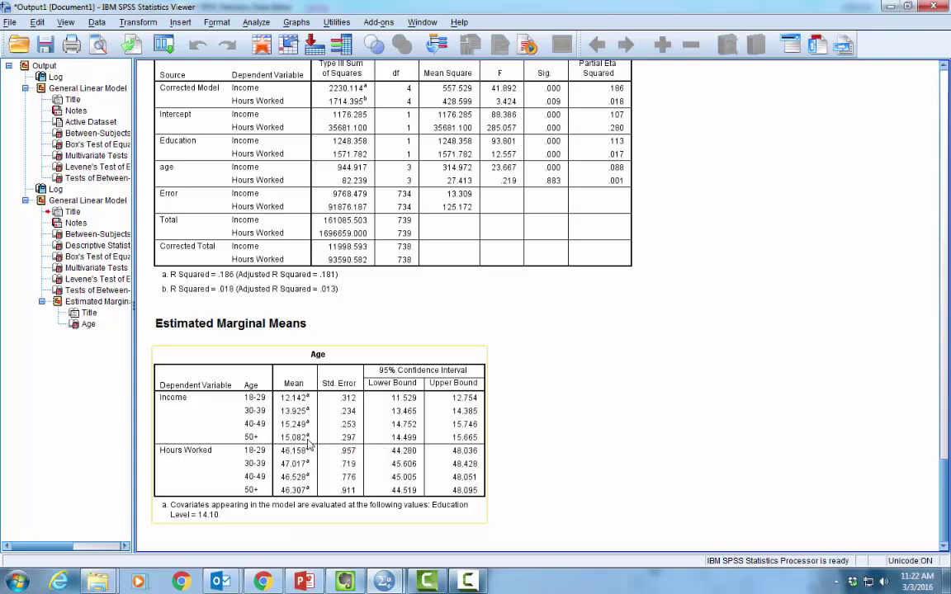
pyautogui.click(707, 445)
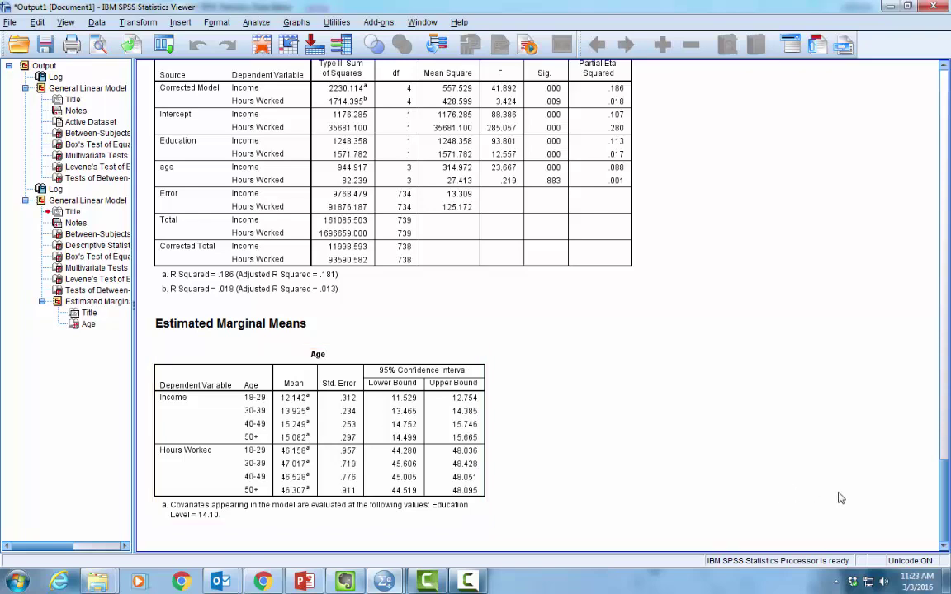